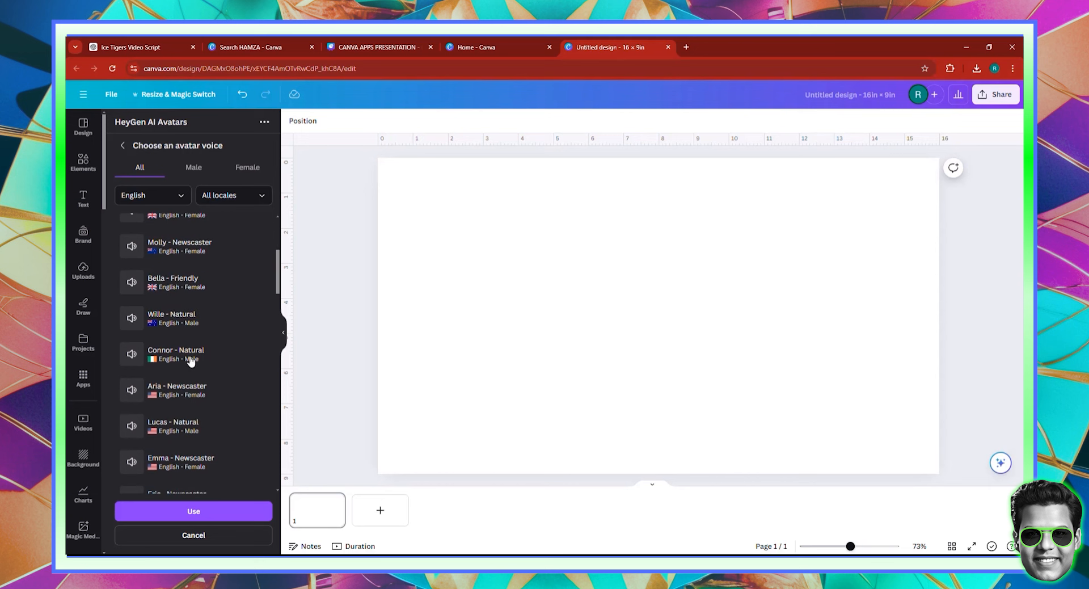
# - Leave the avatar voice list without choosing a voice and connect the HeyGen AI Avatars app to the account
pyautogui.scroll(-5, 230, 476)
pyautogui.scroll(-5, 230, 471)
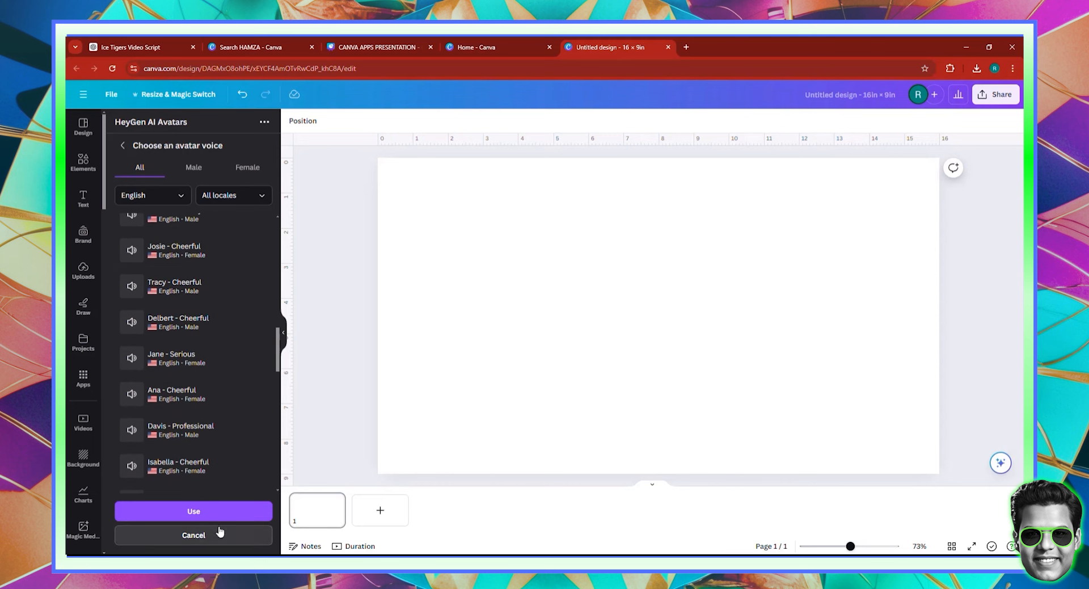
pyautogui.click(219, 534)
pyautogui.click(211, 483)
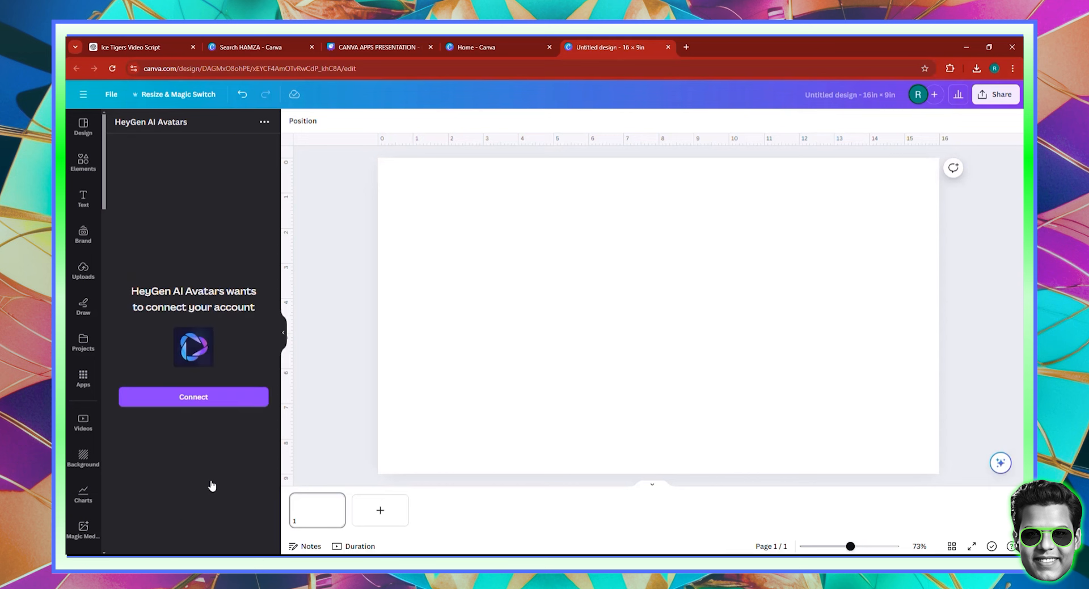
pyautogui.click(215, 396)
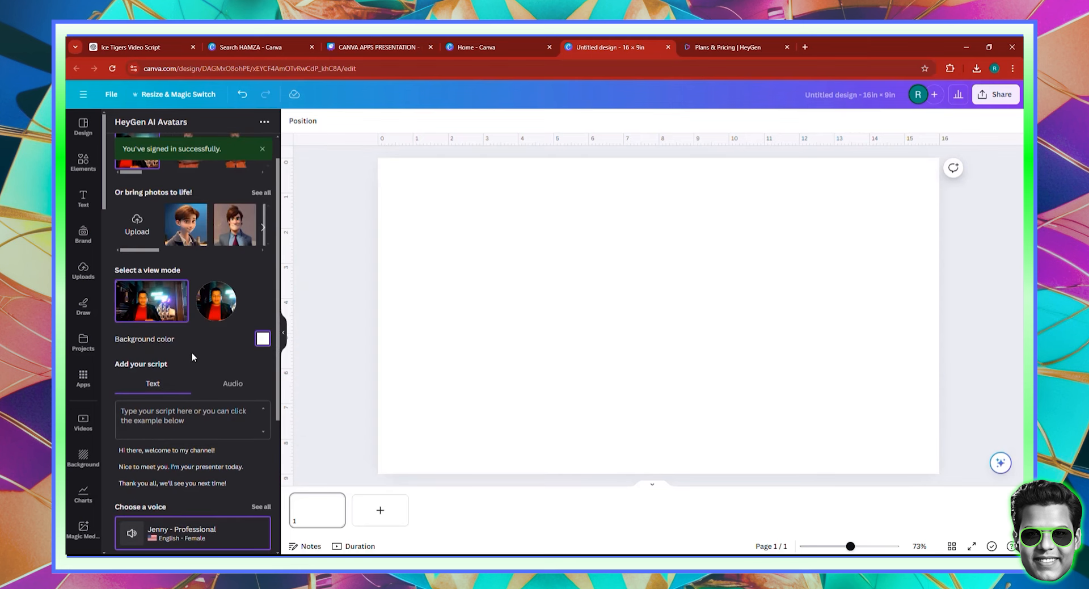
pyautogui.scroll(1, 219, 366)
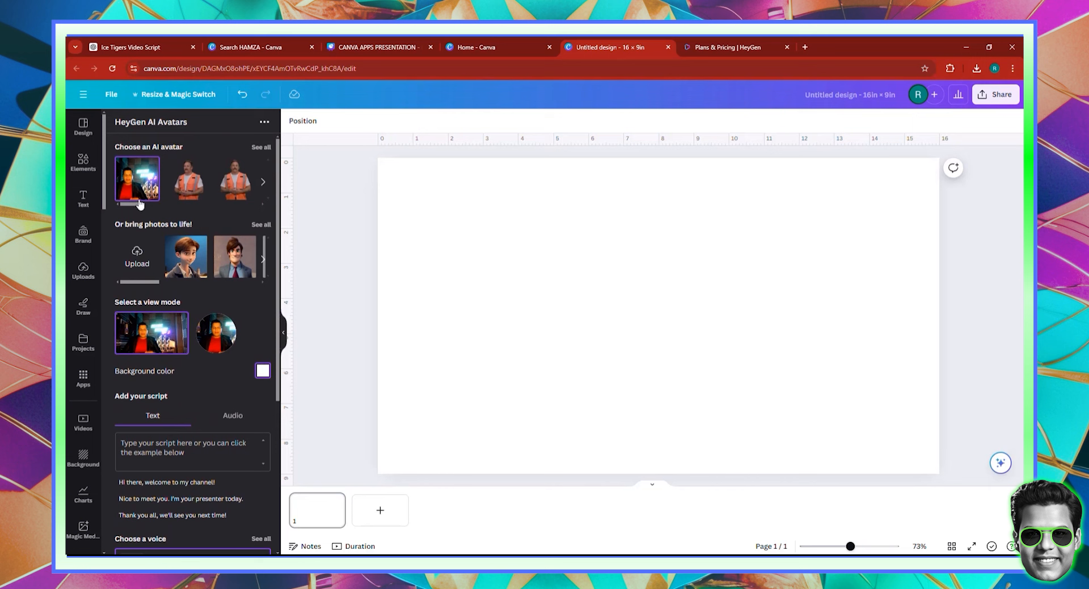
pyautogui.scroll(-3, 175, 390)
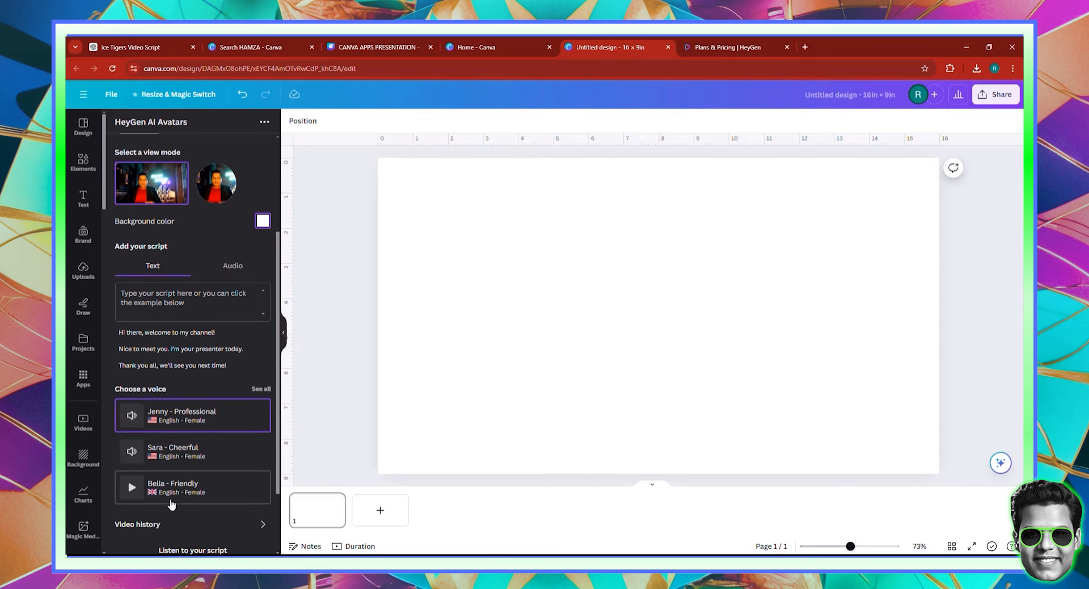
pyautogui.scroll(-2, 195, 479)
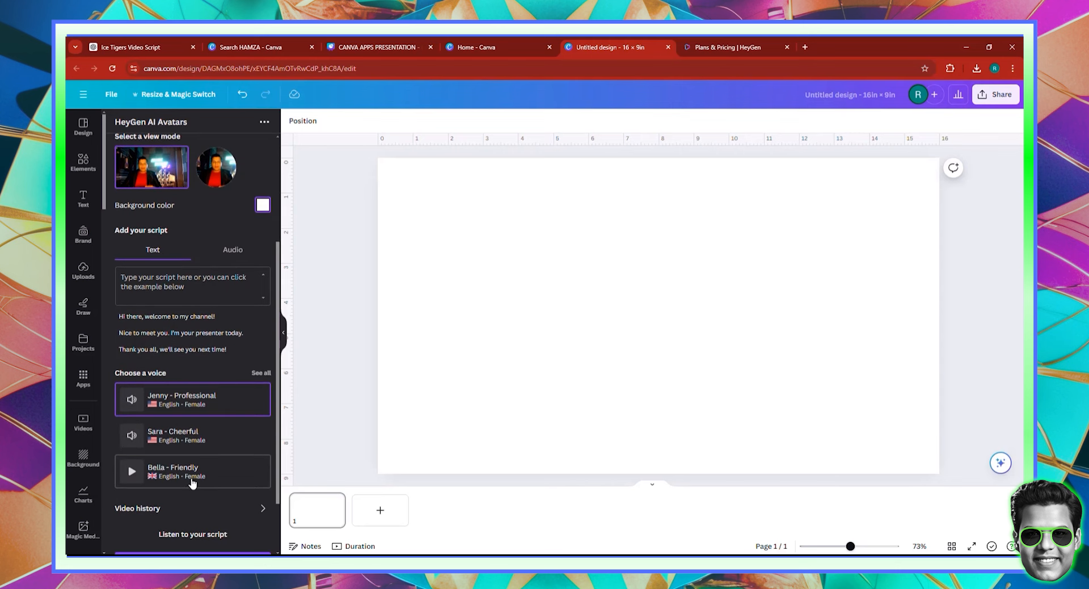
pyautogui.click(264, 297)
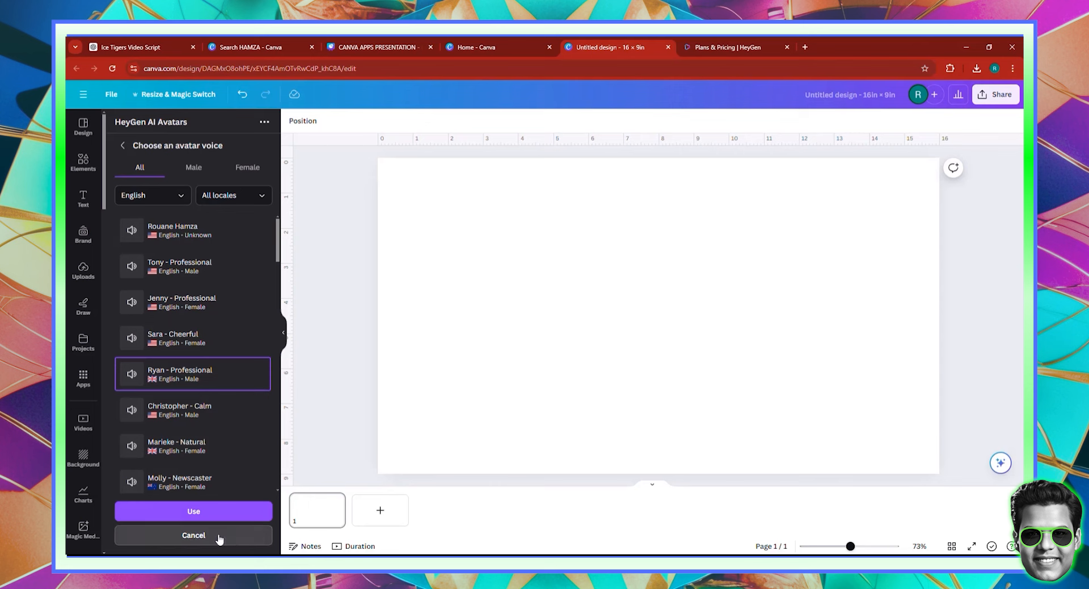
pyautogui.click(122, 145)
pyautogui.scroll(3, 199, 318)
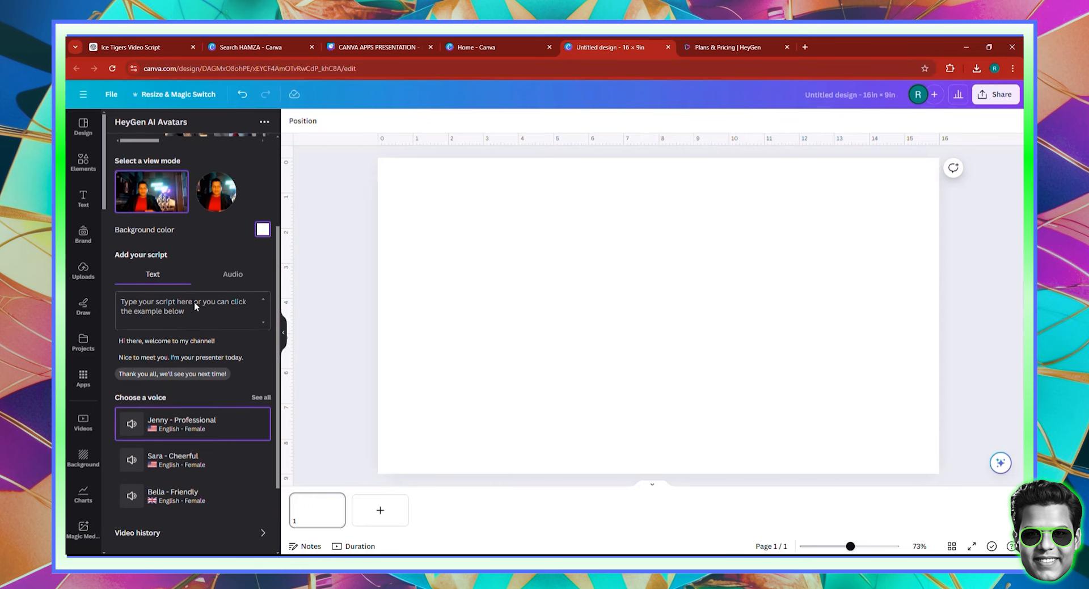
# - Set the avatar's voice to Ryan - Professional from the full list of English voices
pyautogui.scroll(-4, 195, 306)
pyautogui.click(262, 285)
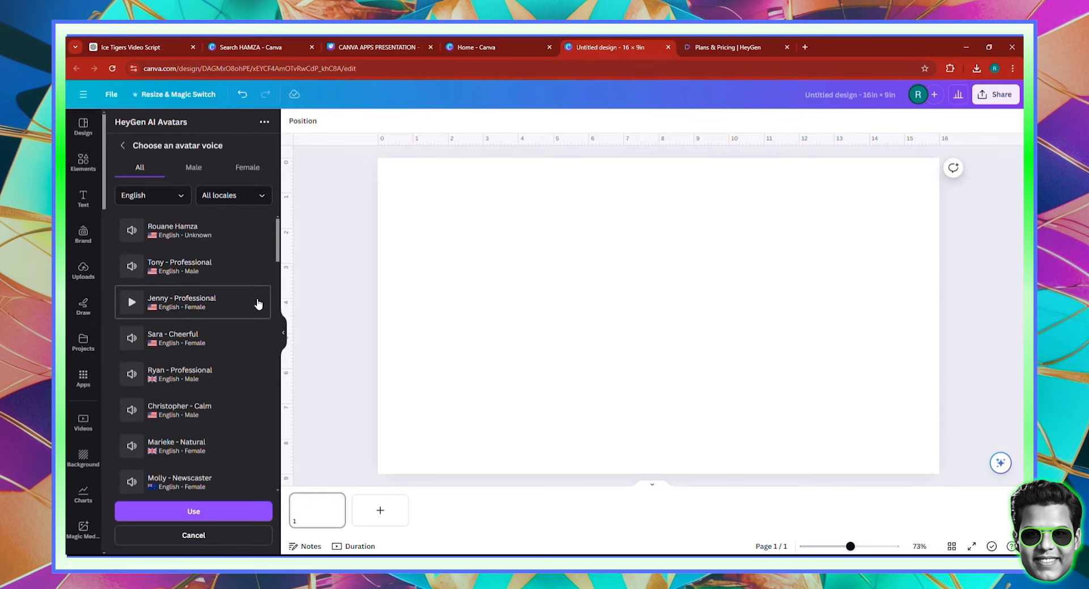
pyautogui.click(178, 376)
pyautogui.click(194, 511)
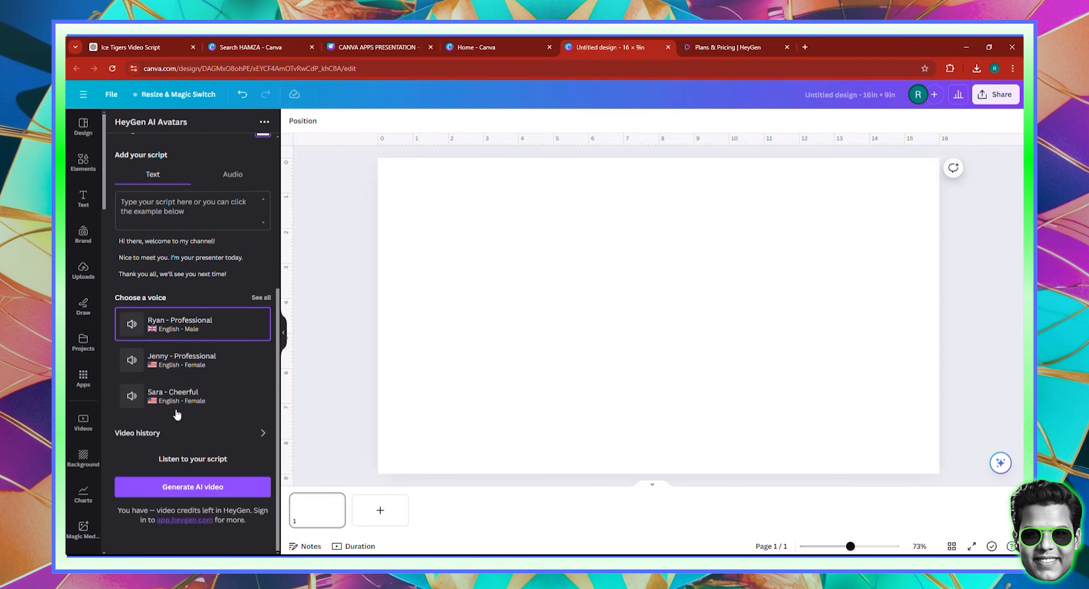
# - Use the example script "Nice to meet you. I'm your presenter today." and generate the AI video
pyautogui.scroll(4, 170, 318)
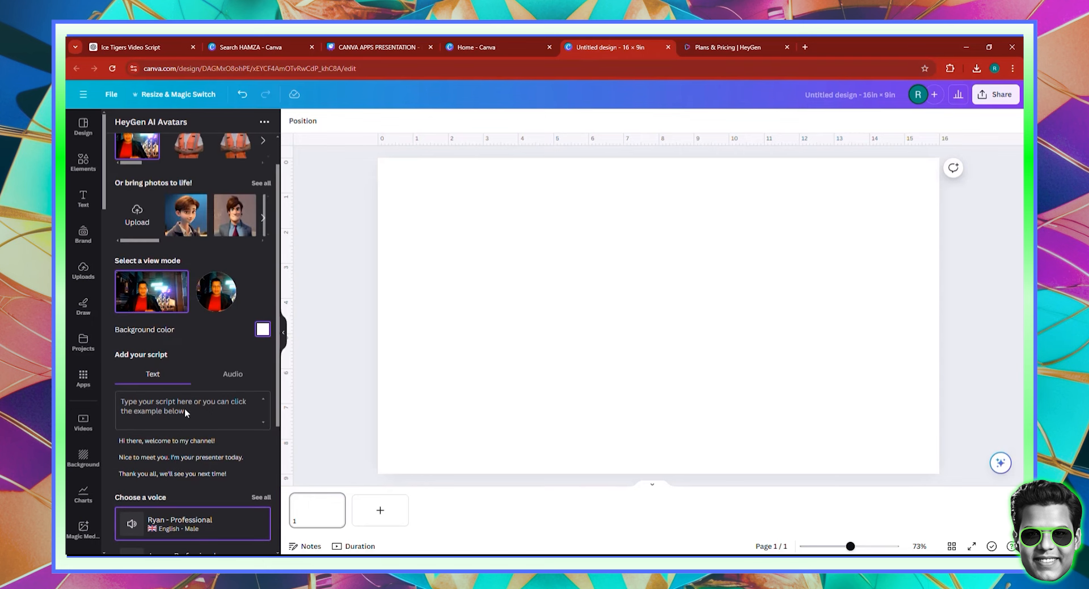
pyautogui.click(202, 460)
pyautogui.scroll(-4, 207, 430)
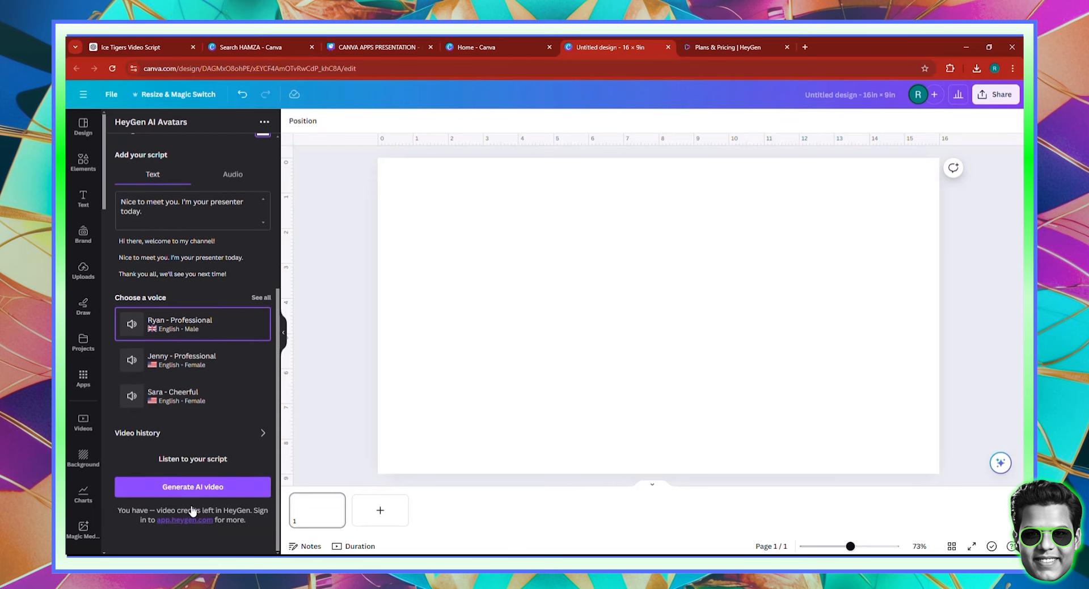
pyautogui.click(203, 488)
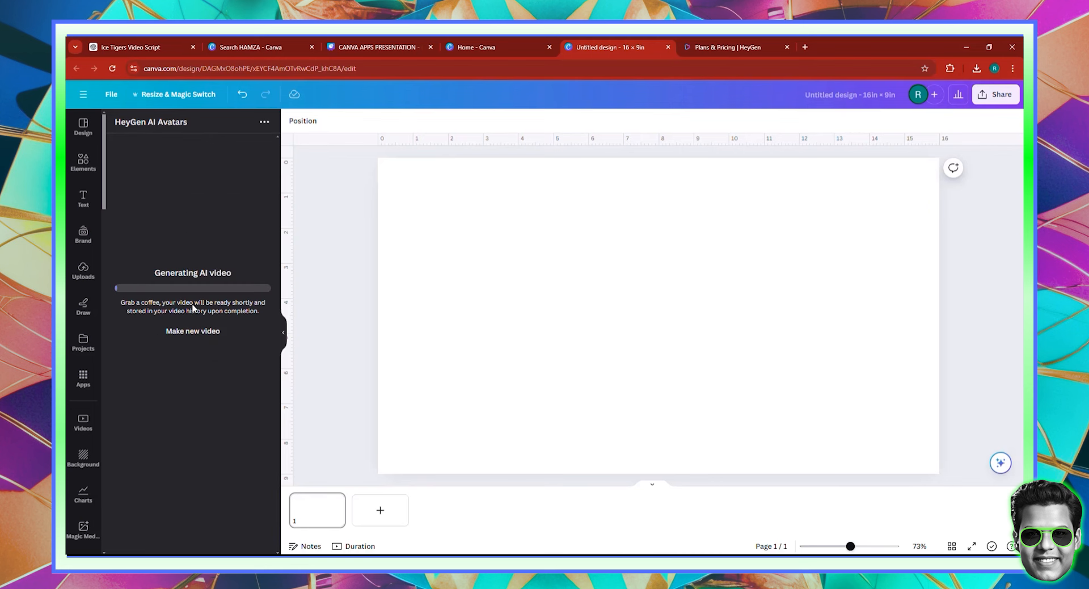
# - Review the monthly plans on the HeyGen pricing page, then close that page
pyautogui.click(711, 40)
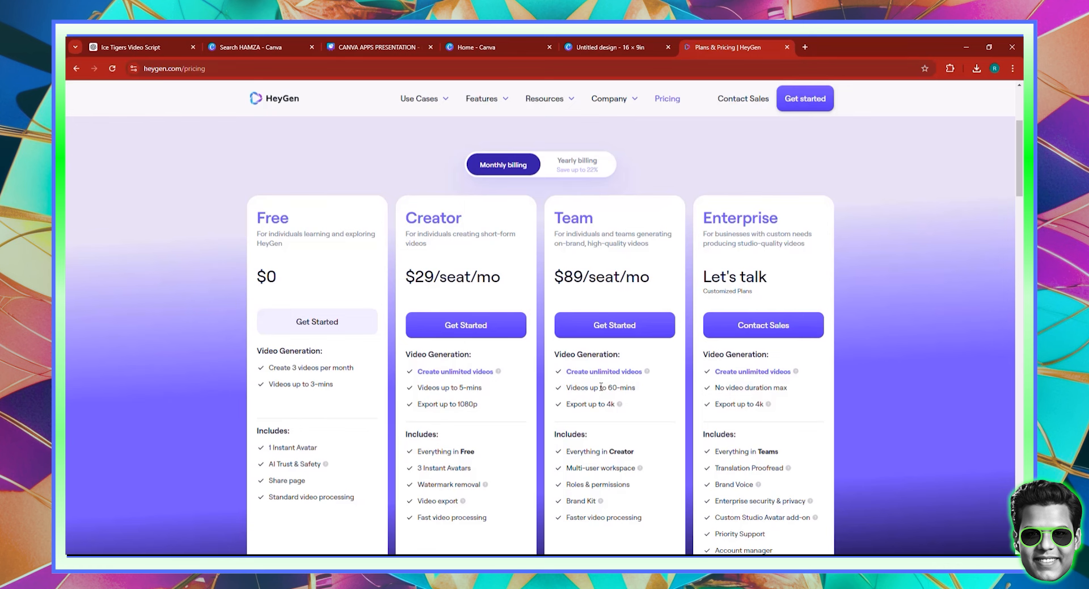
pyautogui.click(787, 47)
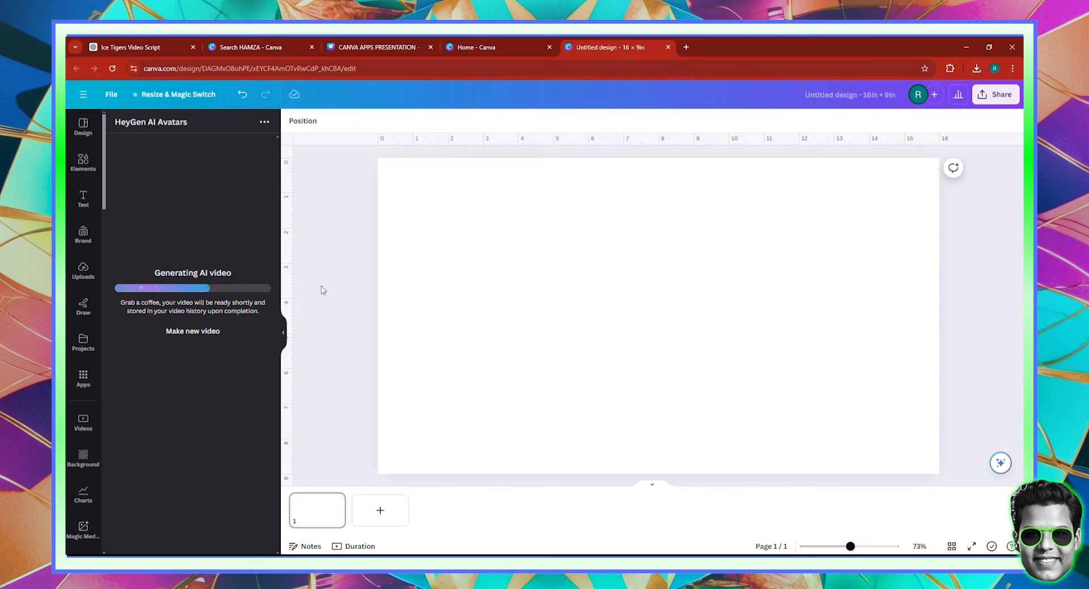
# - Add the generated avatar video to the design and enlarge it to fill the whole page
pyautogui.click(183, 262)
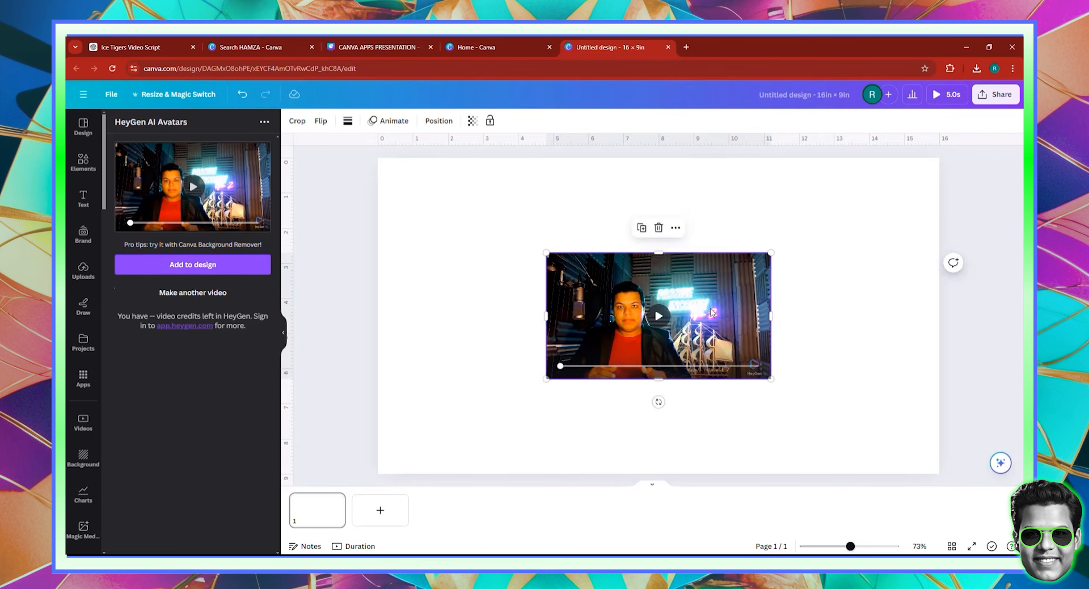
pyautogui.moveTo(709, 301); pyautogui.dragTo(544, 213)
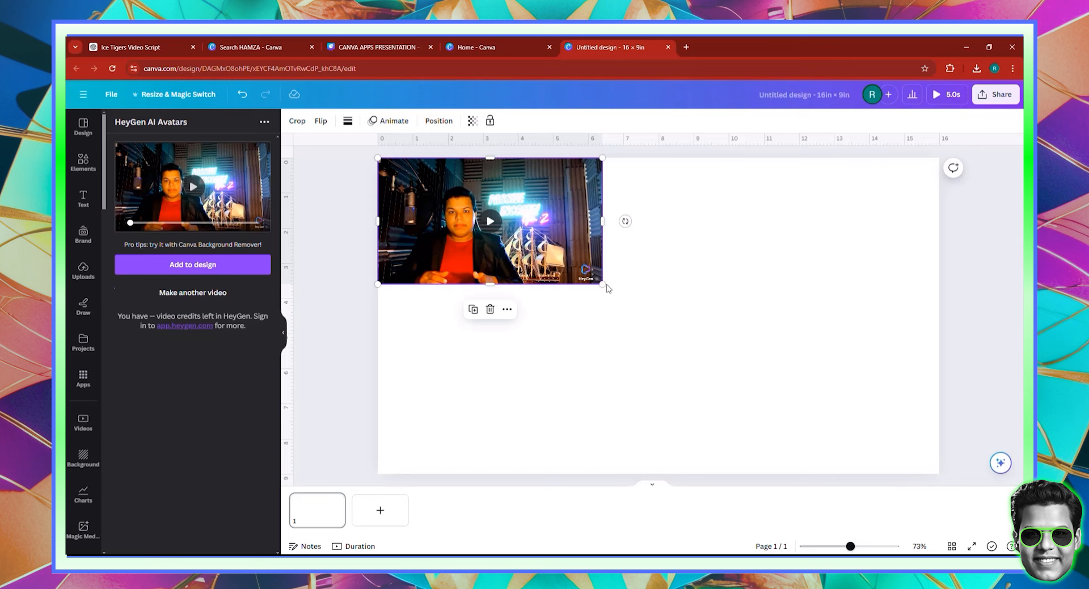
pyautogui.moveTo(603, 285); pyautogui.dragTo(935, 472)
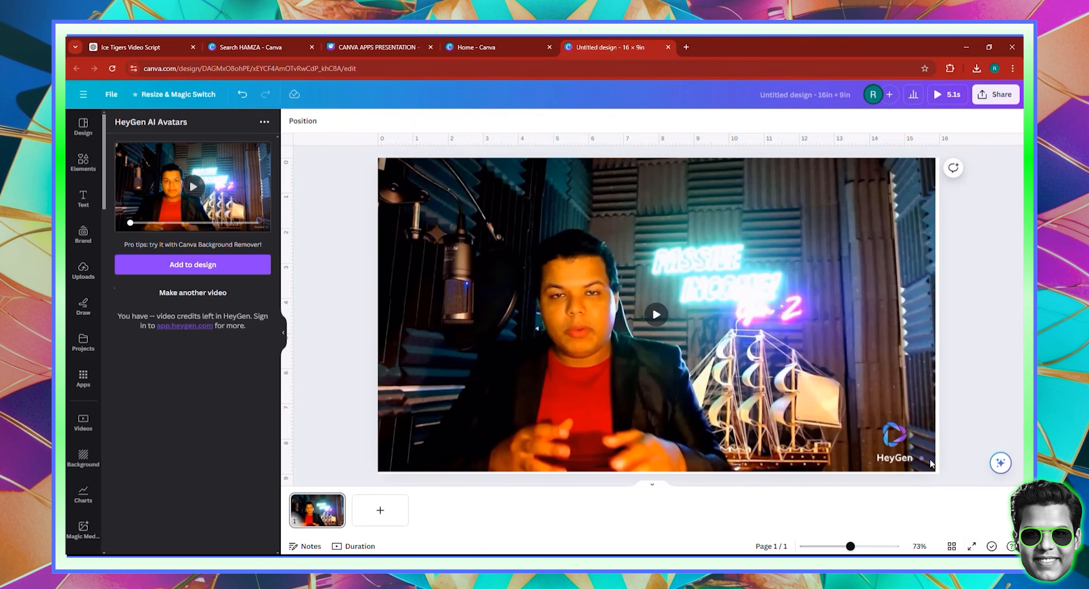
pyautogui.click(927, 413)
pyautogui.moveTo(935, 472); pyautogui.dragTo(939, 475)
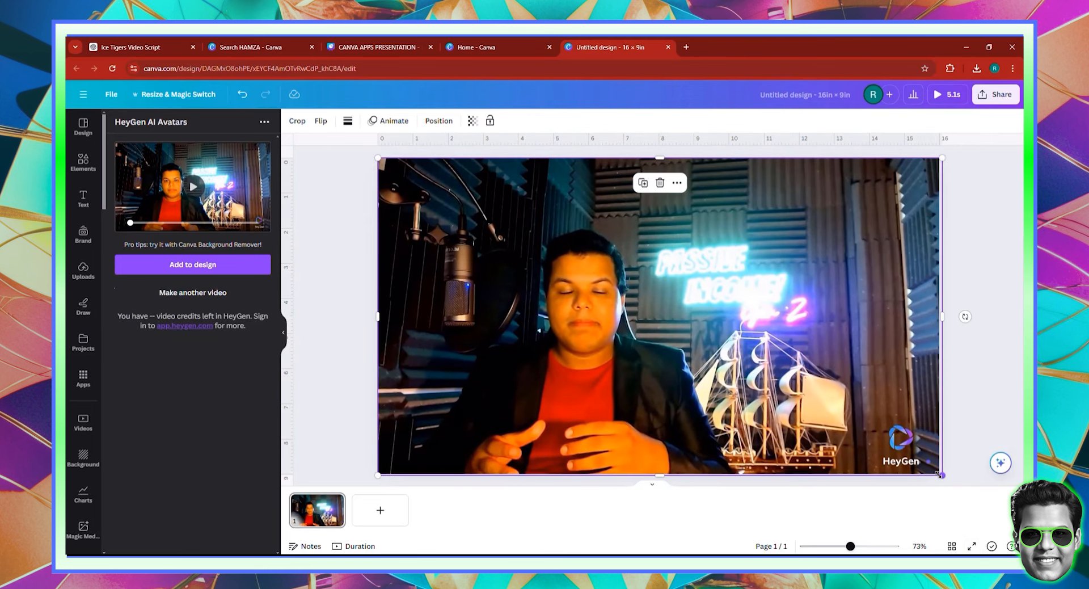
# - Preview the avatar video in full screen and return to the editor
pyautogui.click(973, 547)
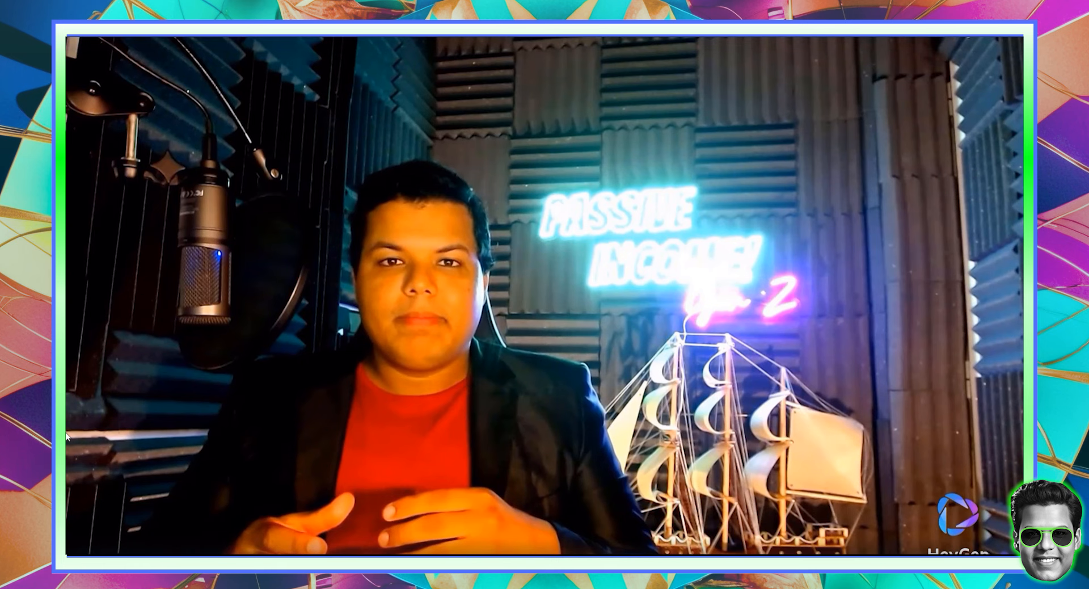
pyautogui.press('Escape')
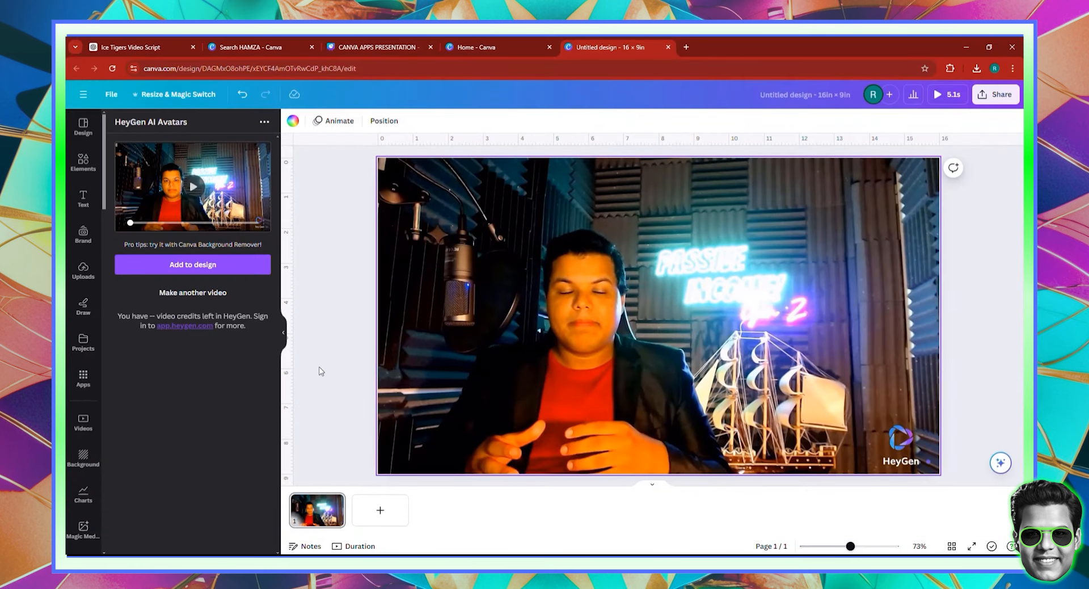
pyautogui.click(678, 327)
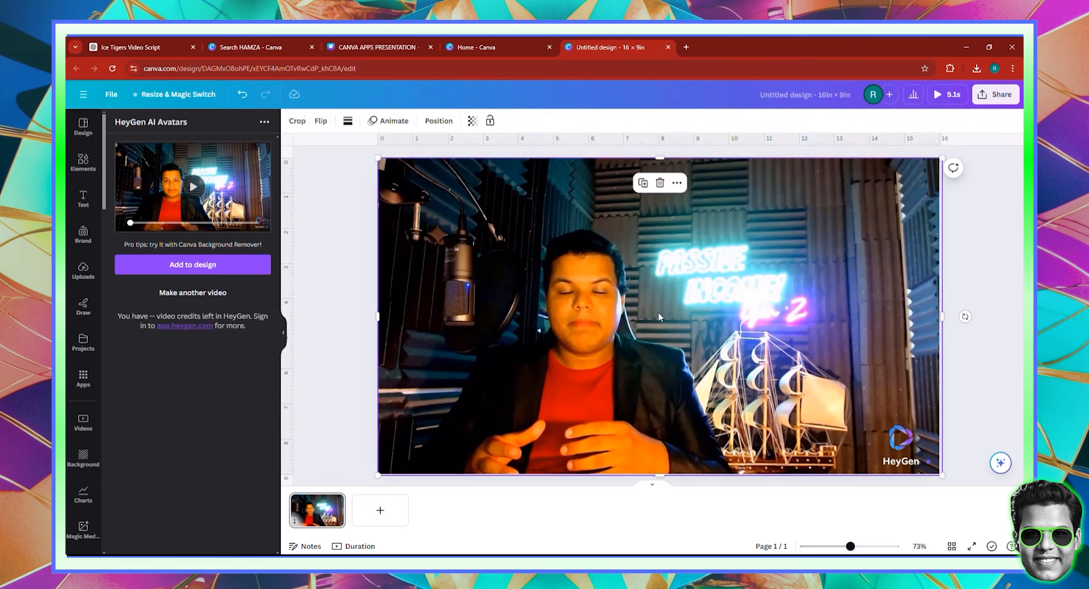
pyautogui.click(83, 162)
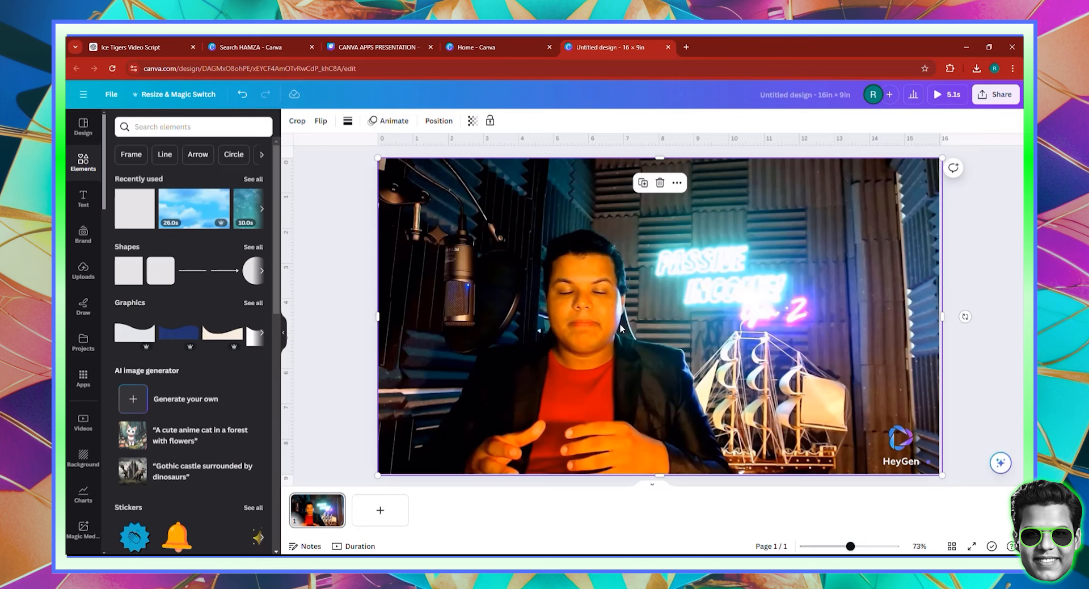
pyautogui.doubleClick(647, 386)
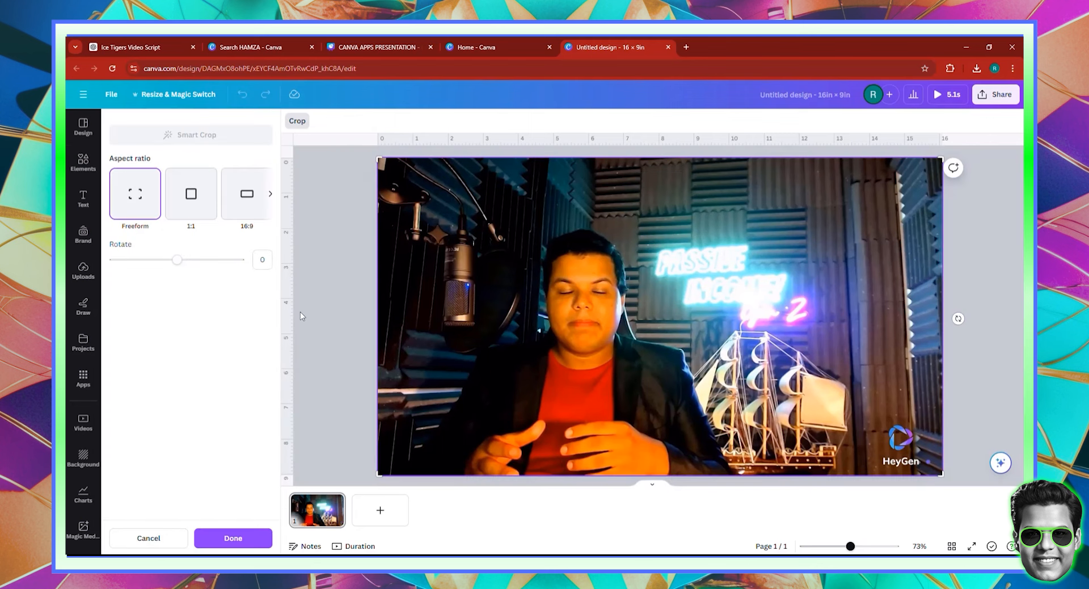
pyautogui.click(311, 270)
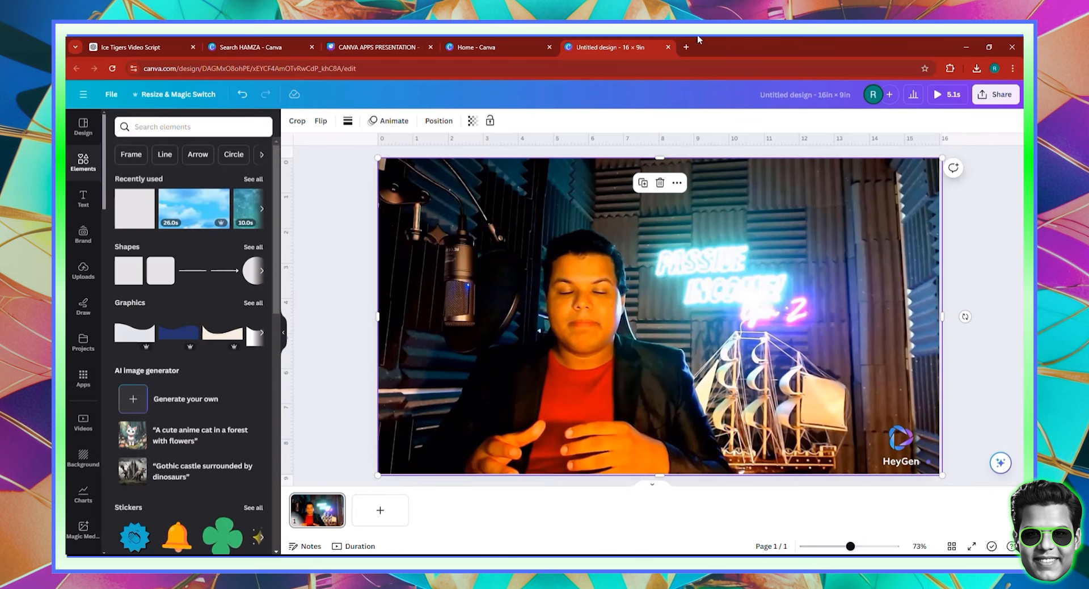
# - Open the HeyGen web app in a new browser tab and go to its Projects page, declining the dashboard tour
pyautogui.click(688, 48)
pyautogui.hotkey('ctrl', 'v')
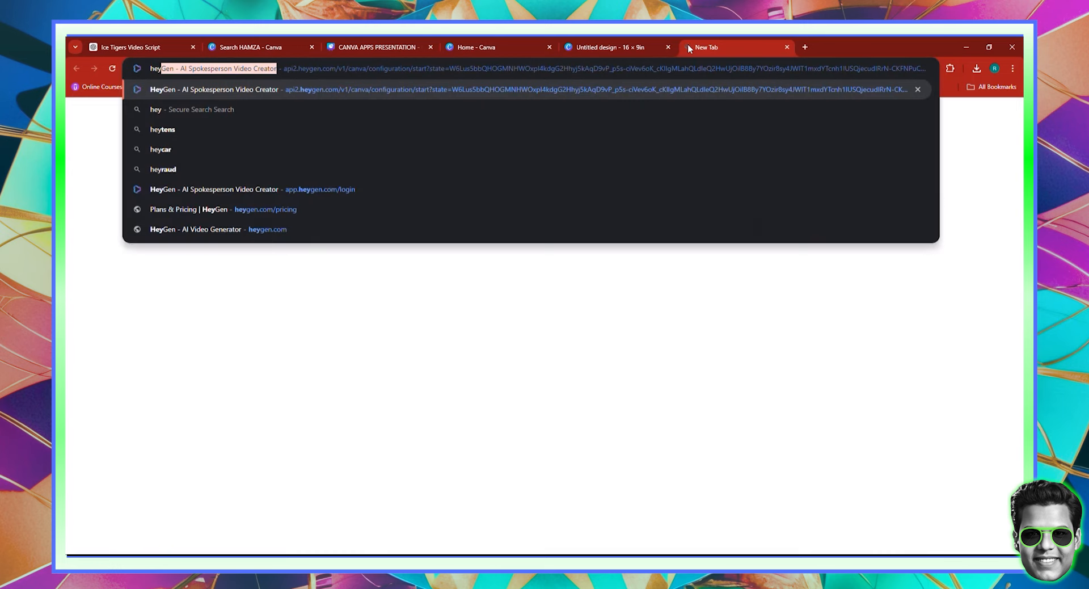
pyautogui.press('Return')
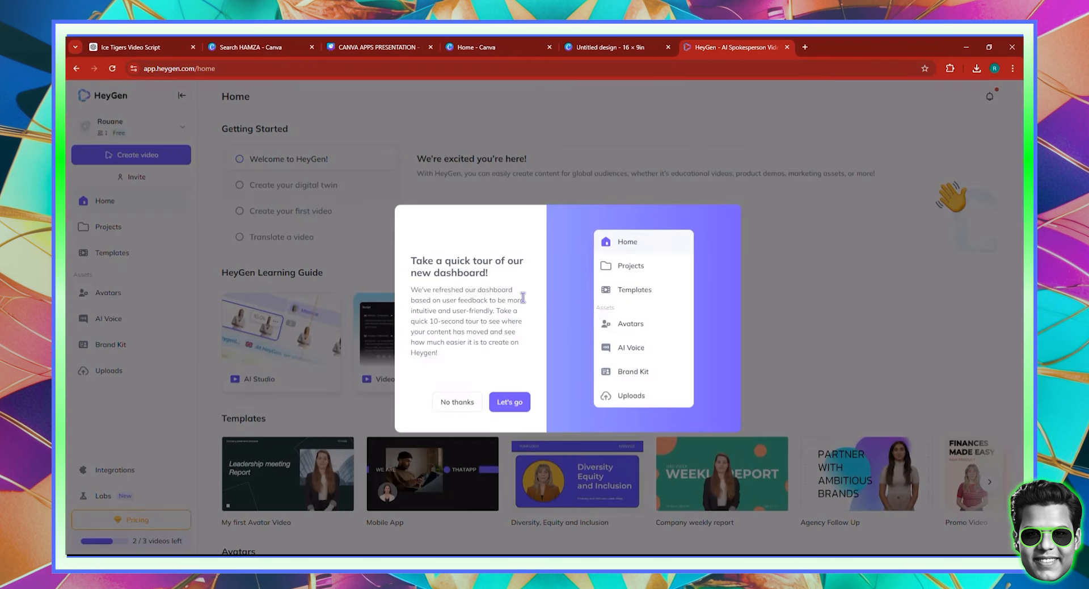
pyautogui.click(471, 402)
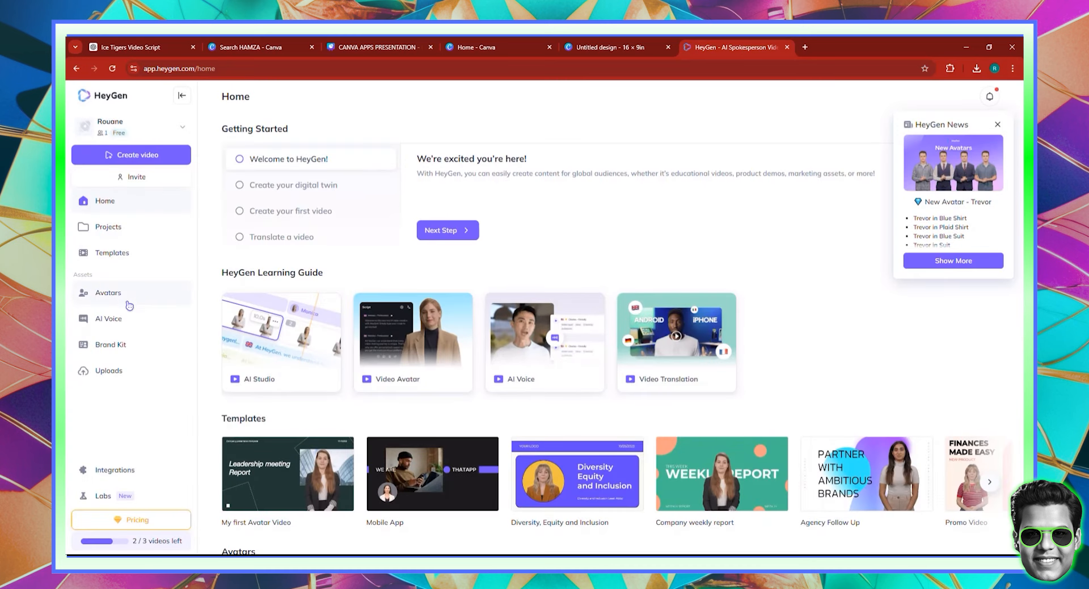
pyautogui.click(109, 229)
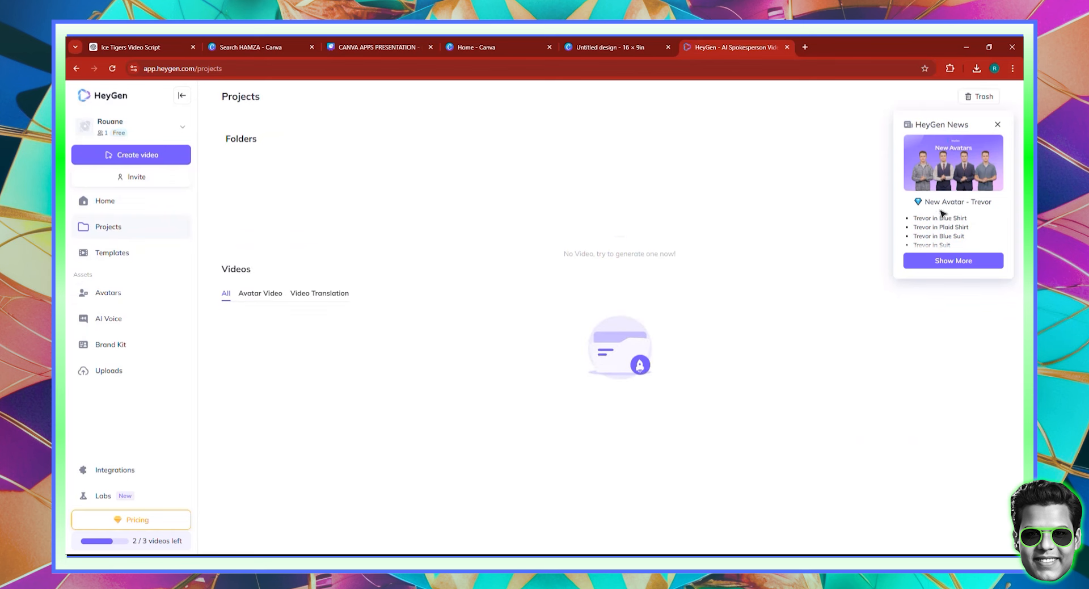